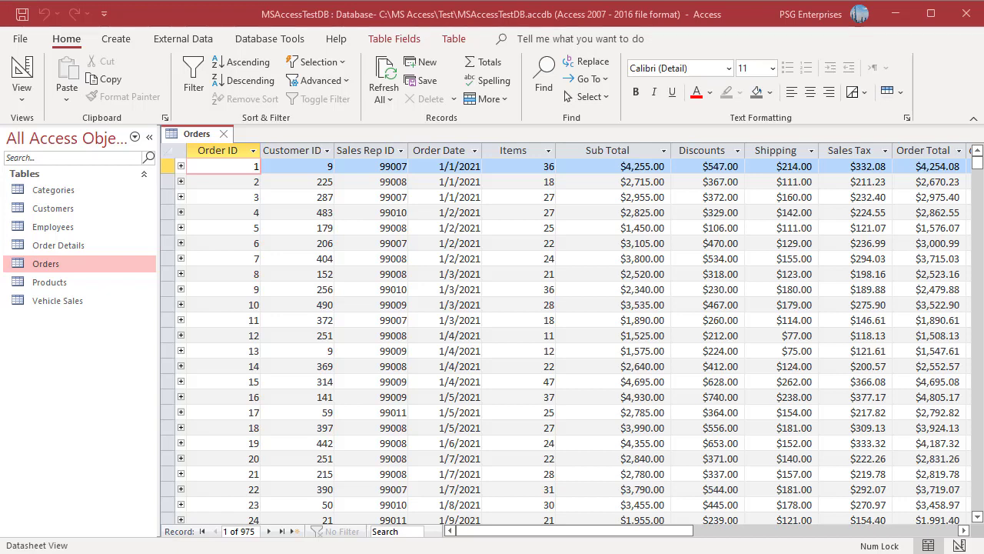
Step: Create a design-view query on Orders and Employees with Sales Rep ID as its first field
click(117, 39)
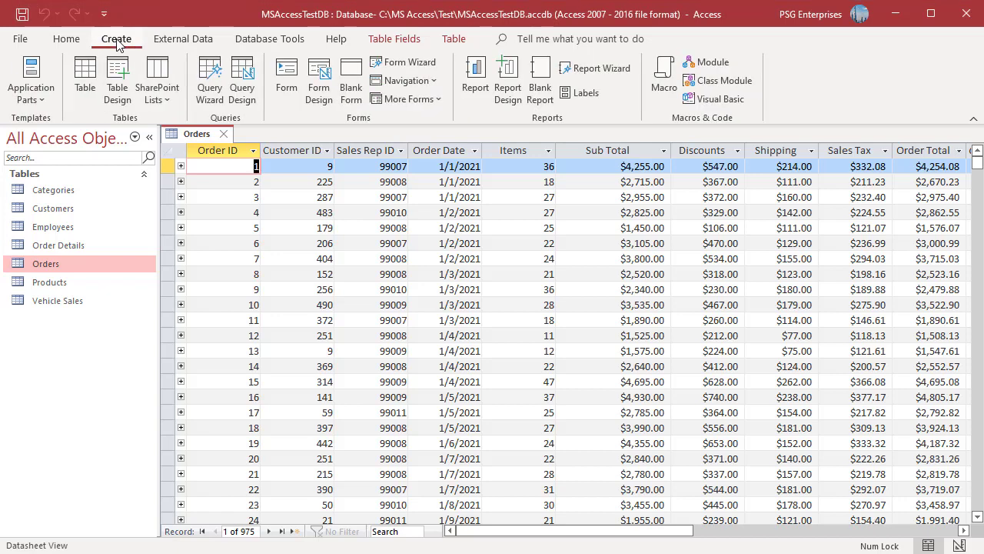
click(244, 95)
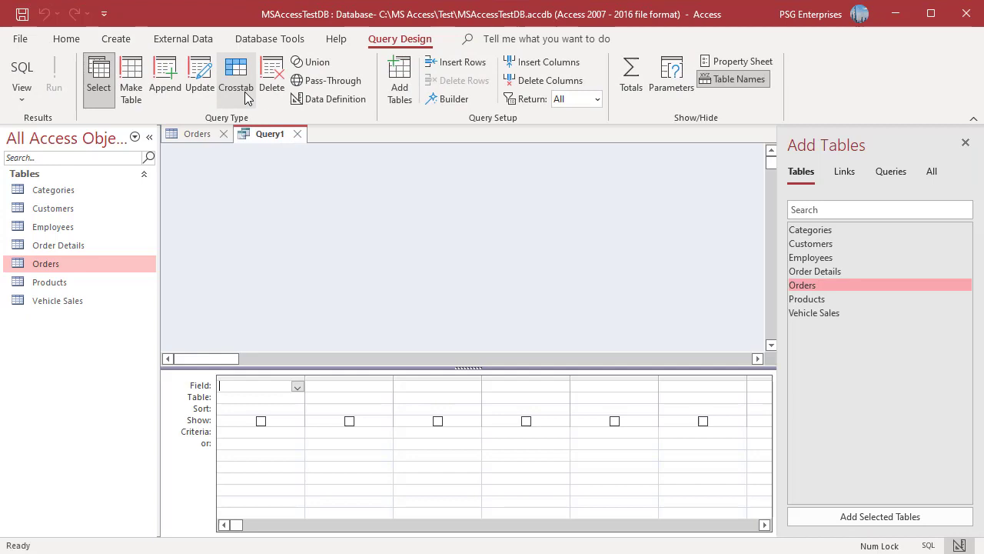
double_click(836, 286)
double_click(832, 260)
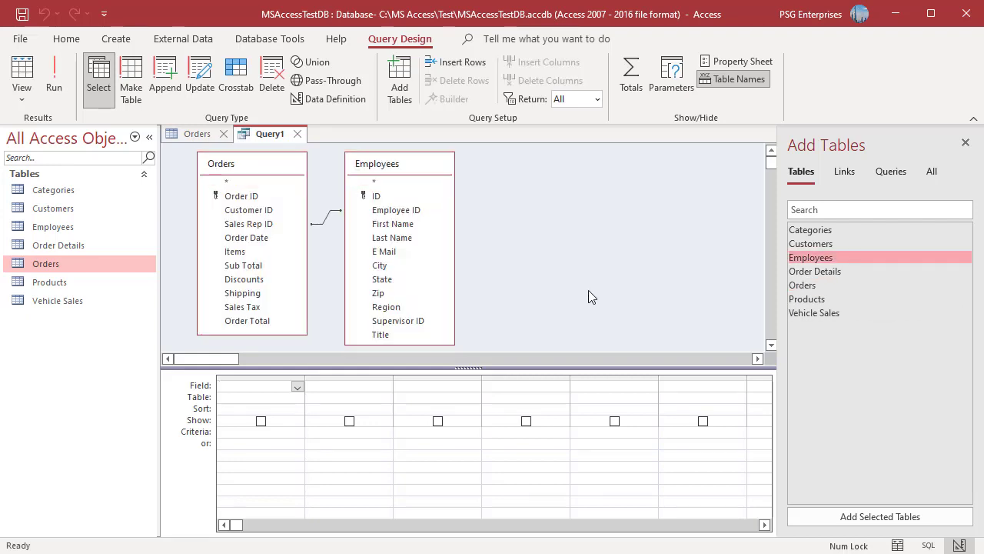
double_click(266, 225)
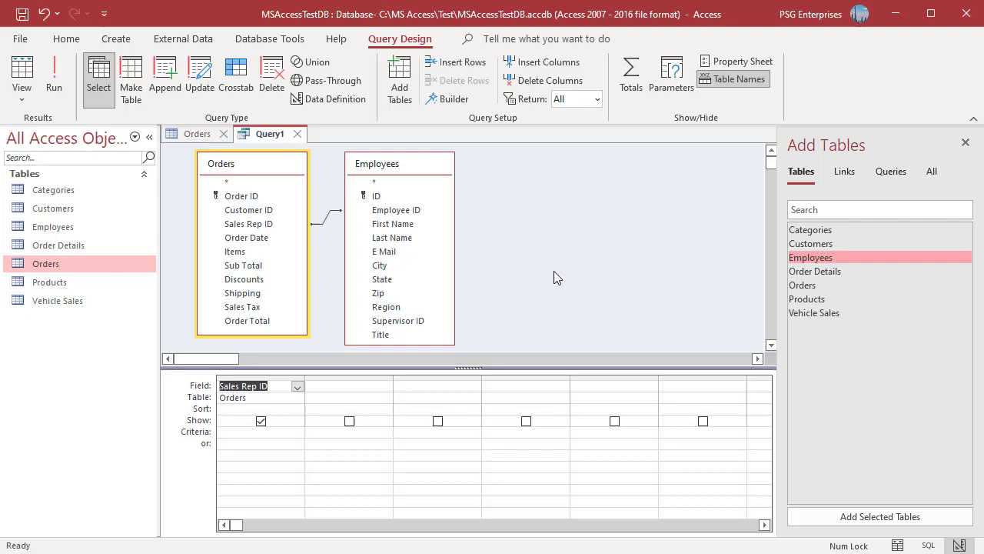
Step: Enter Name : [First Name] & " " & [Last Name] in the second Field cell via Zoom
click(329, 388)
right_click(329, 389)
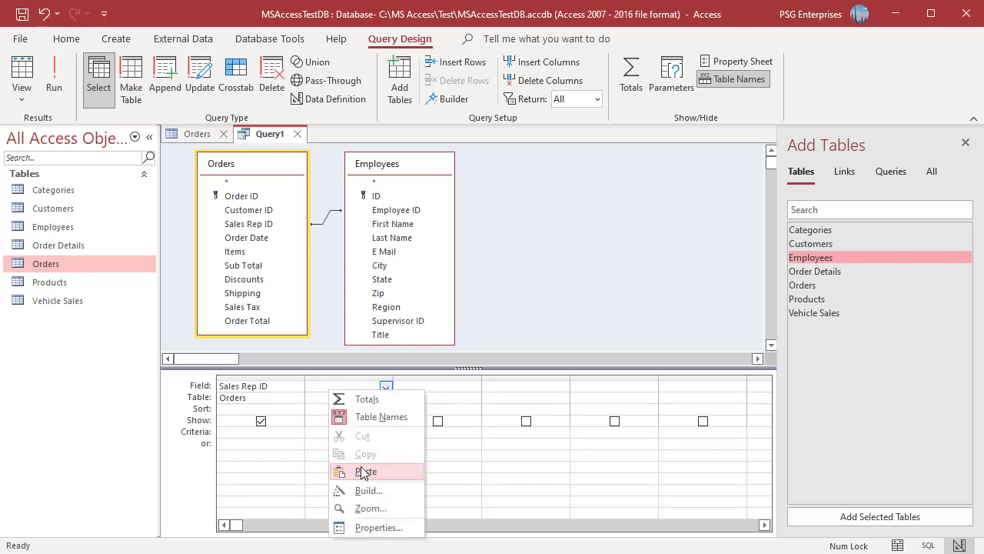
click(369, 509)
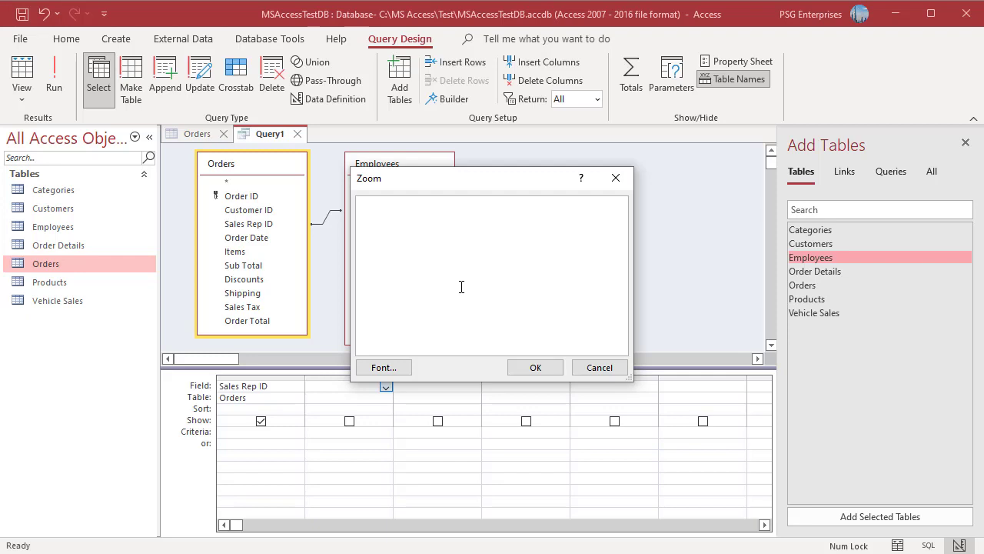
text(Name :)
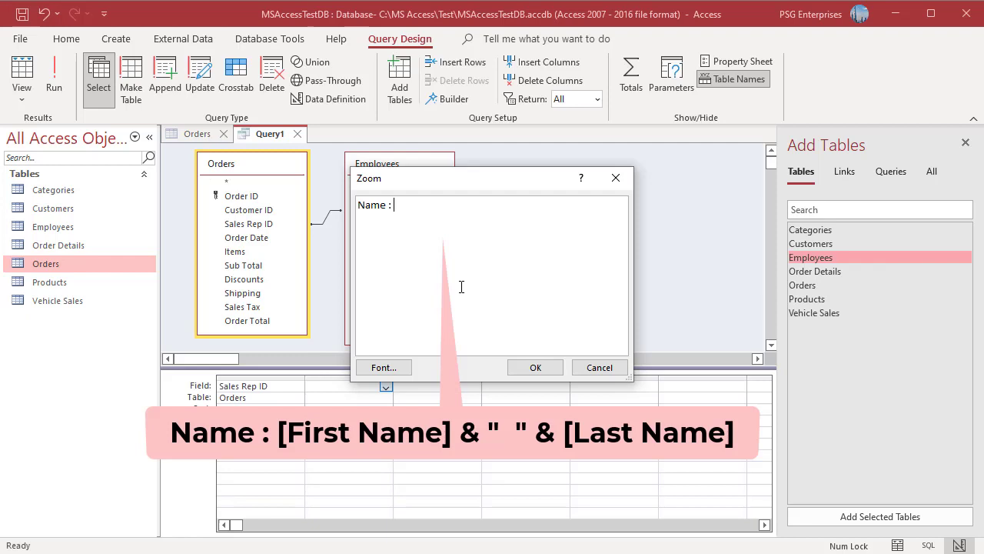
text([First Name] & "  " & [Last Name])
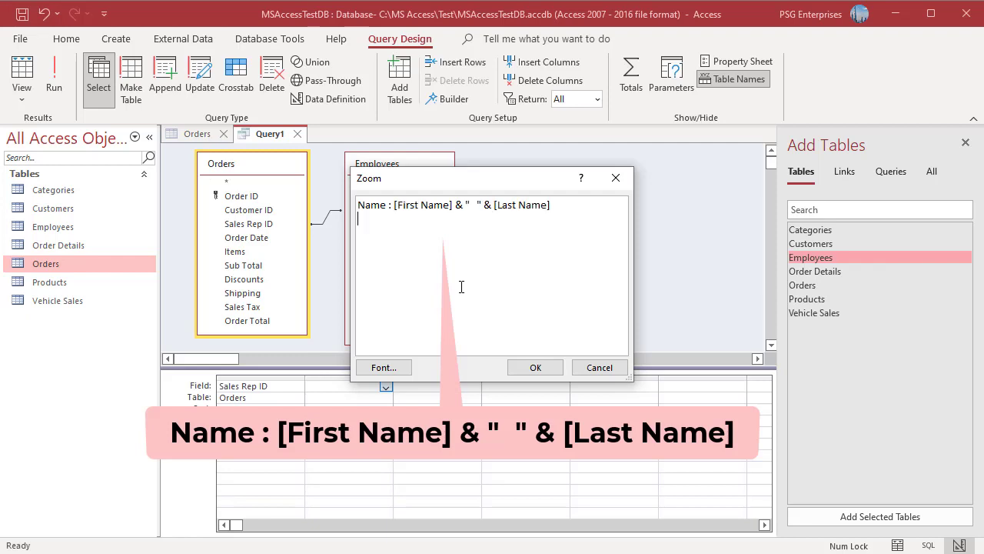
click(536, 368)
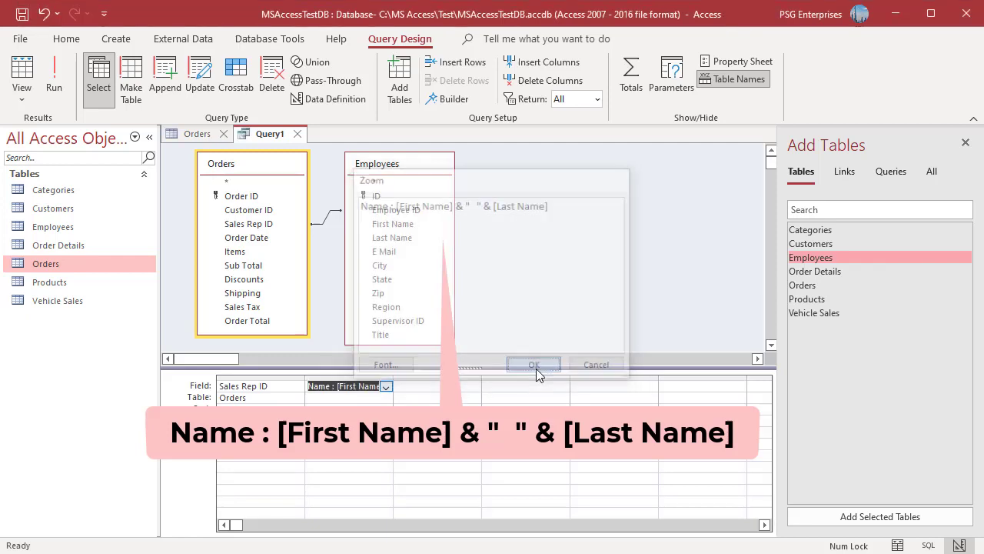
Step: Add Order Total as the third field, labelled 'Total Sales :'
double_click(250, 321)
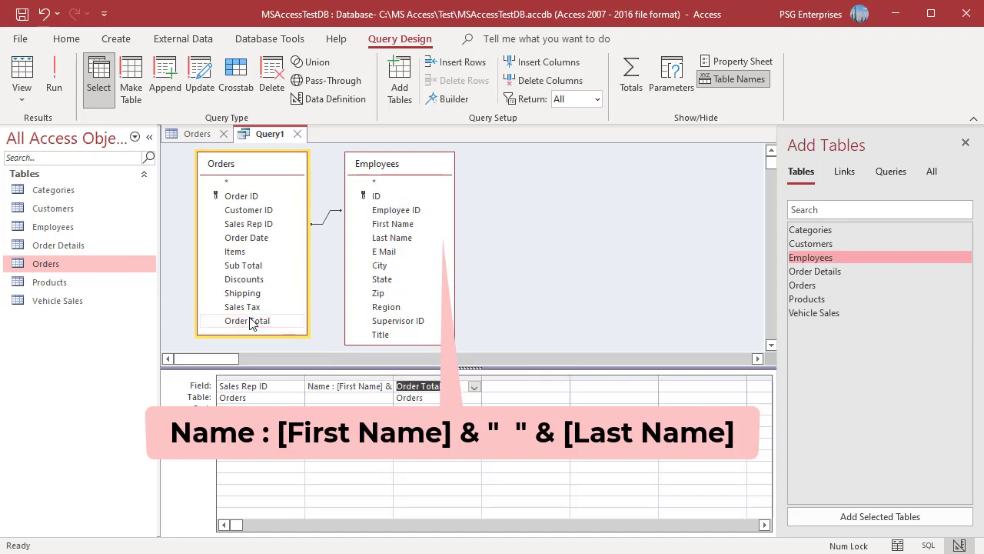
click(399, 383)
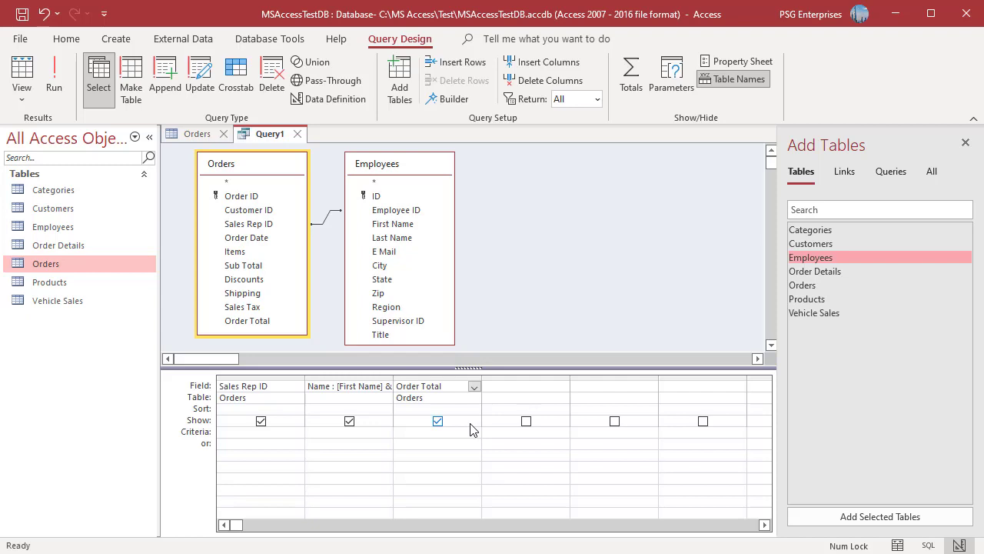
text(Total)
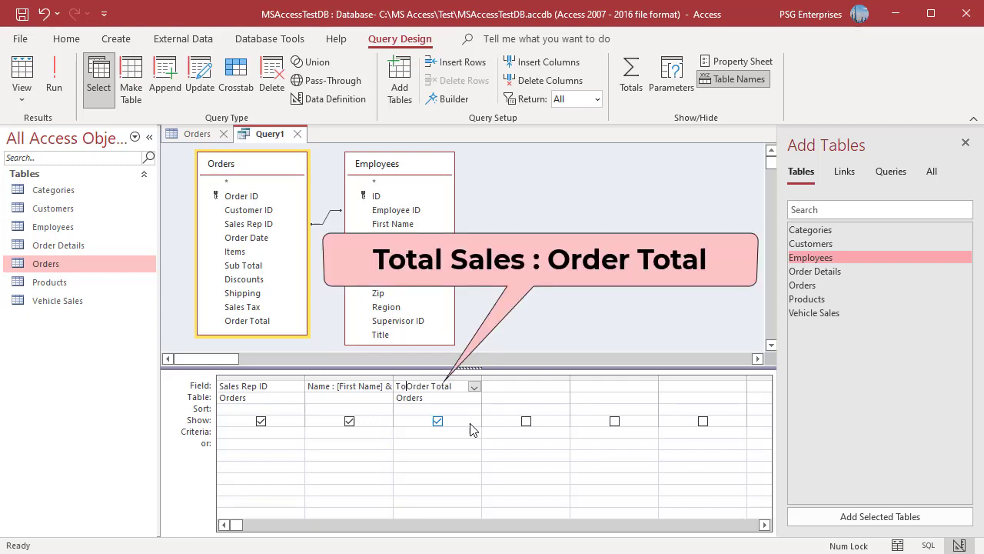
text( Sales )
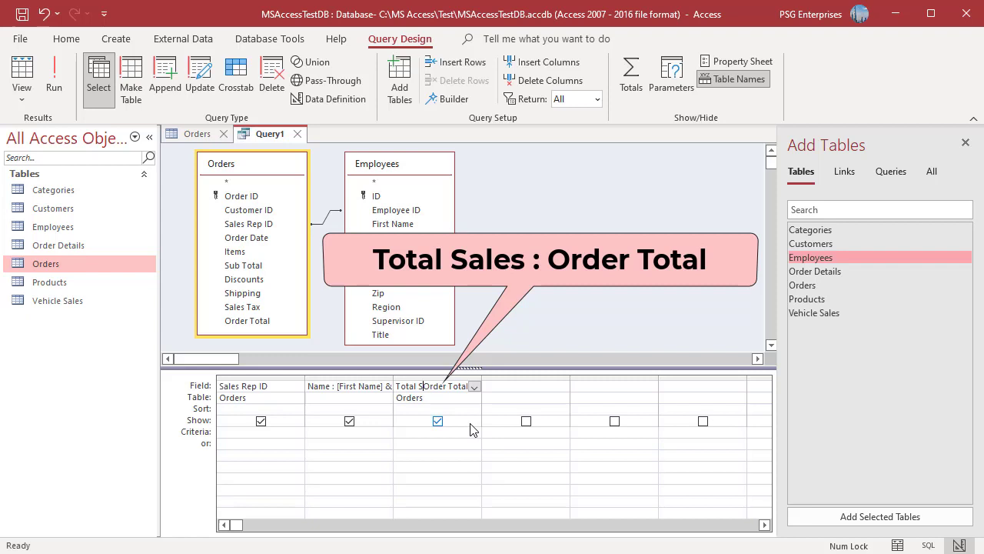
text(:)
Step: Enter Commission : Ccur([Total Sales] * 0.25) in the fourth Field cell via Zoom
click(511, 387)
right_click(512, 387)
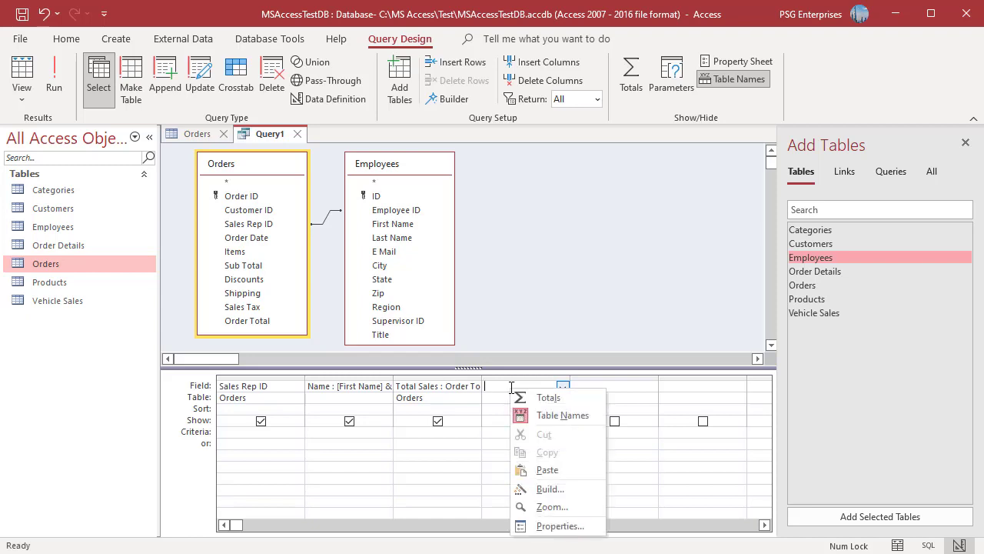
click(552, 507)
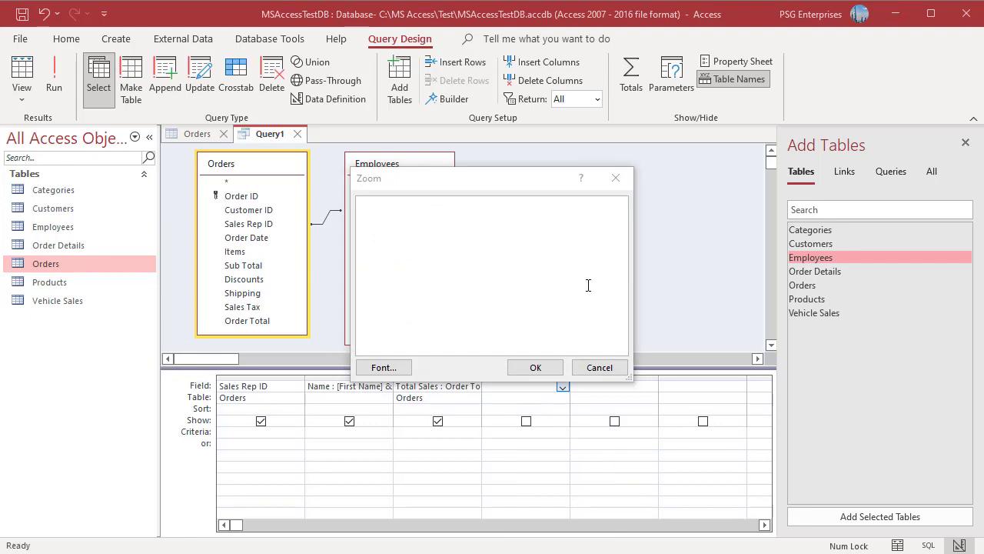
click(383, 211)
text(Commission :)
key(ctrl+Return)
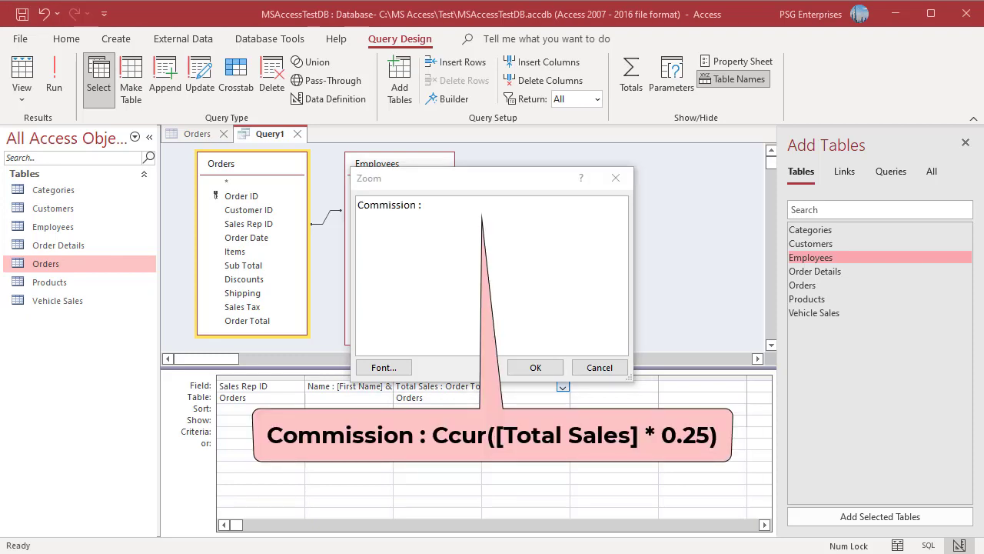
right_click(485, 219)
click(485, 218)
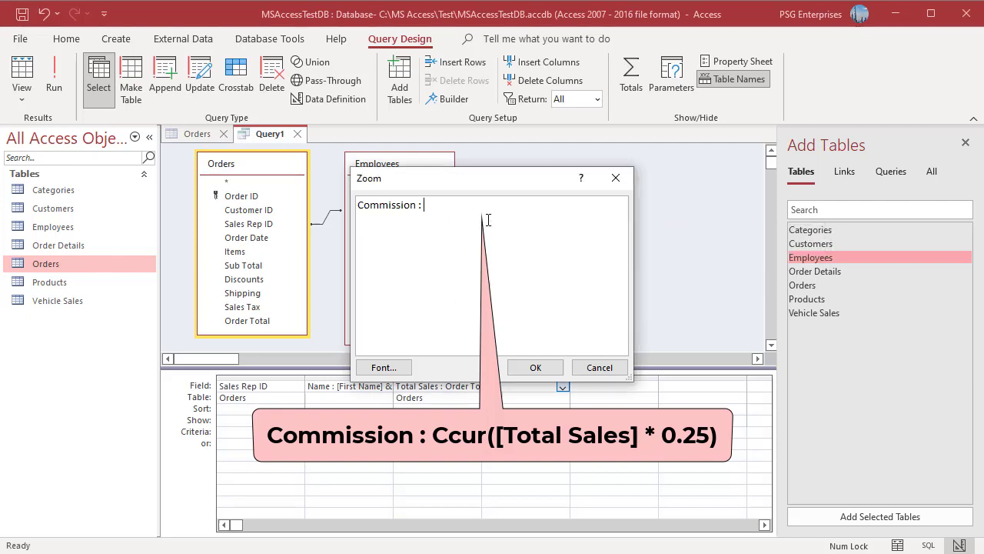
text(Ccur([Total Sales] * 0.25))
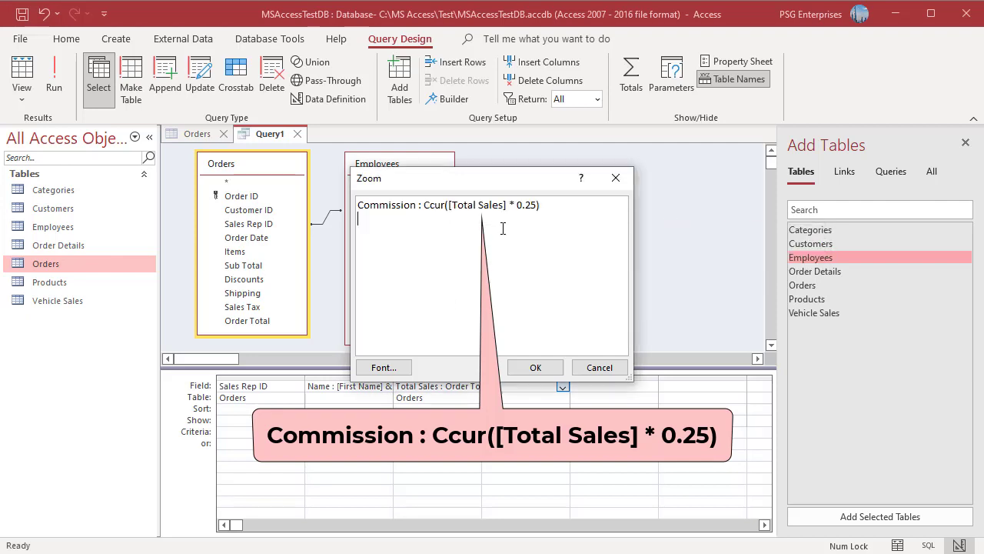
click(535, 368)
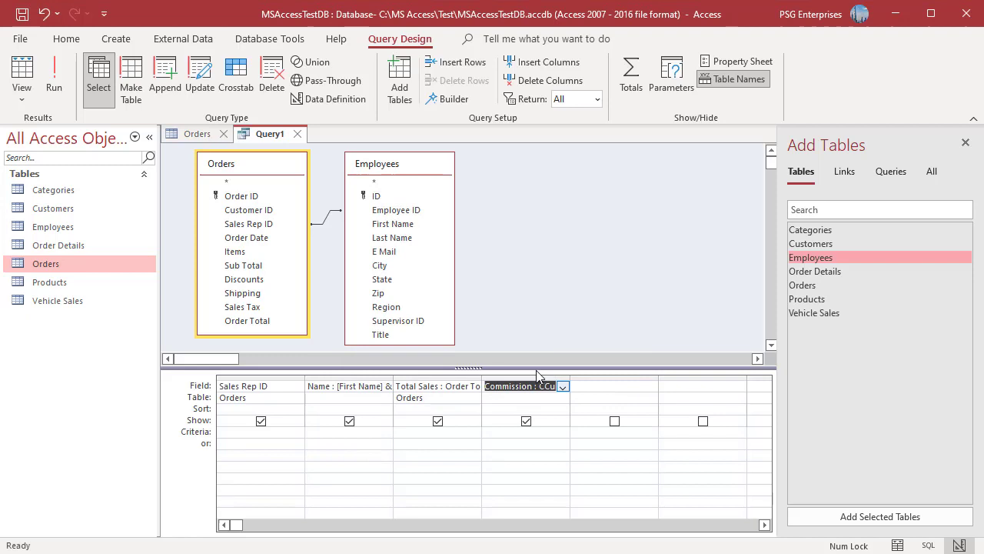
Step: Turn on Totals, setting Commission's Total to Expression and Total Sales' Total to Sum
click(582, 268)
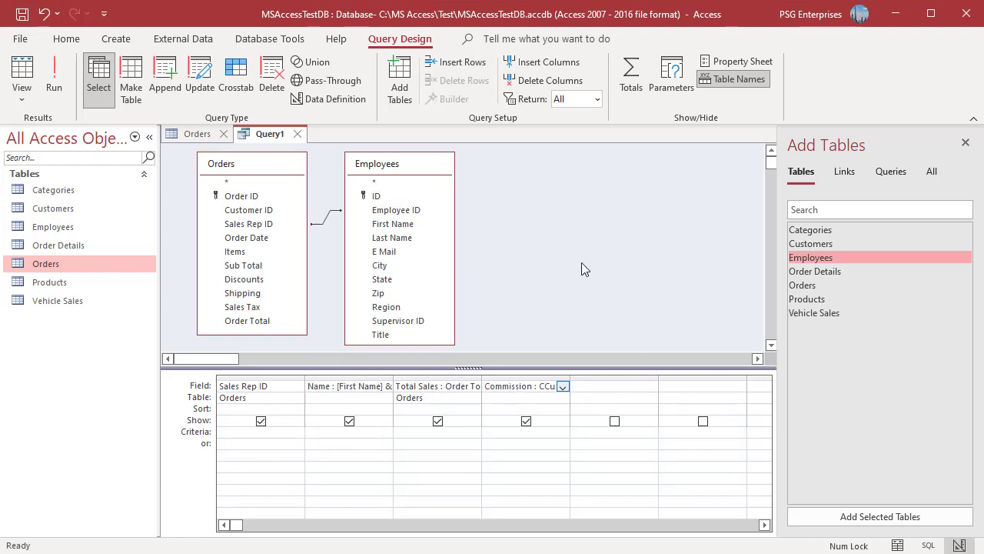
click(629, 91)
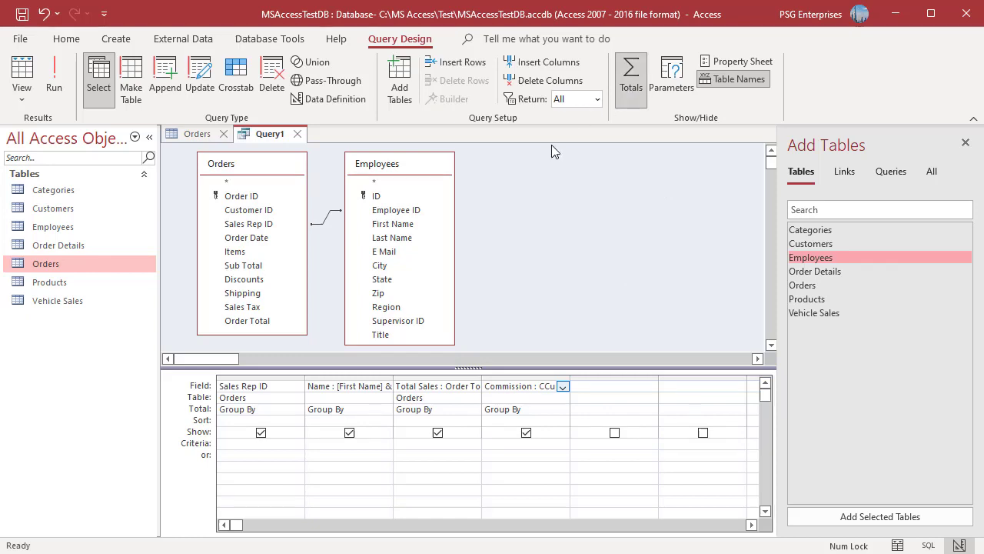
click(562, 408)
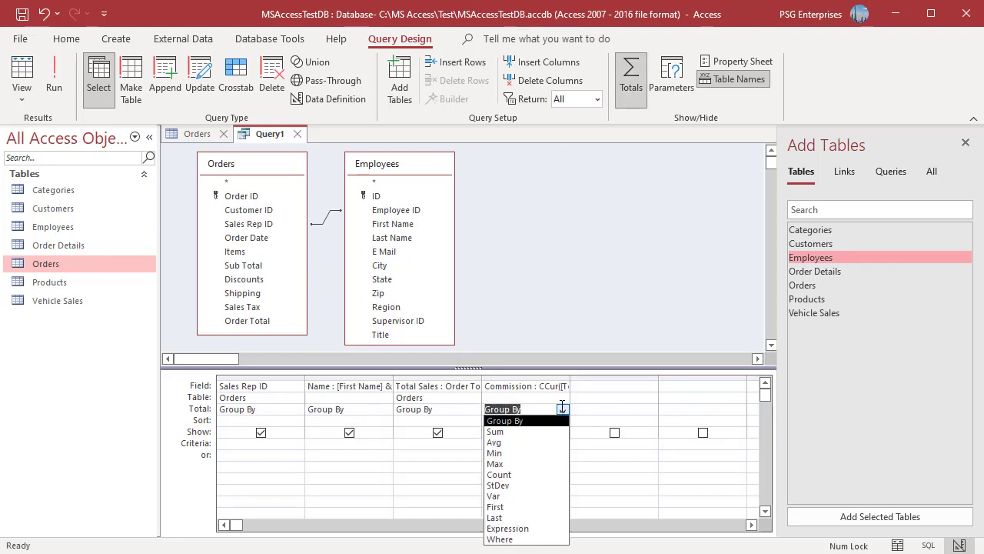
click(519, 530)
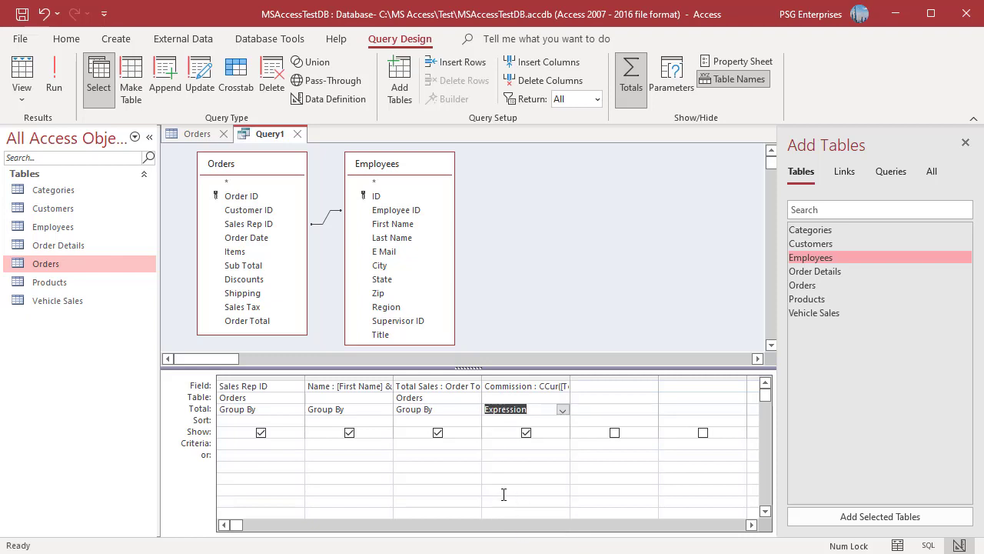
click(463, 408)
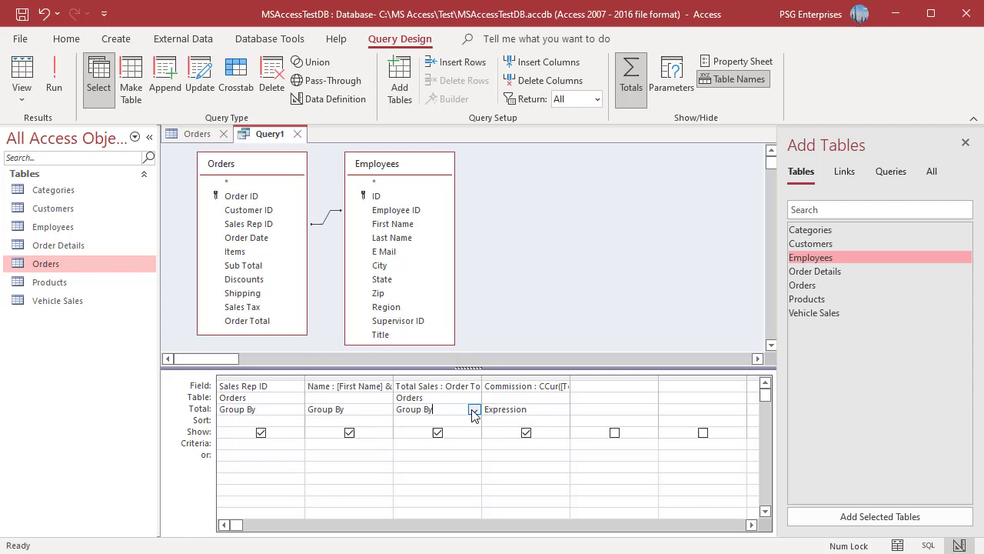
click(474, 411)
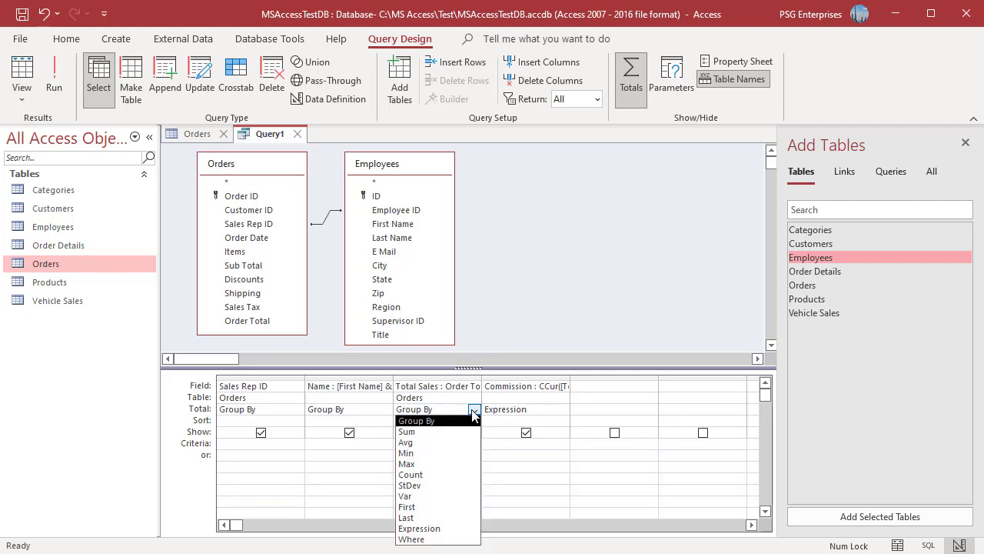
click(425, 432)
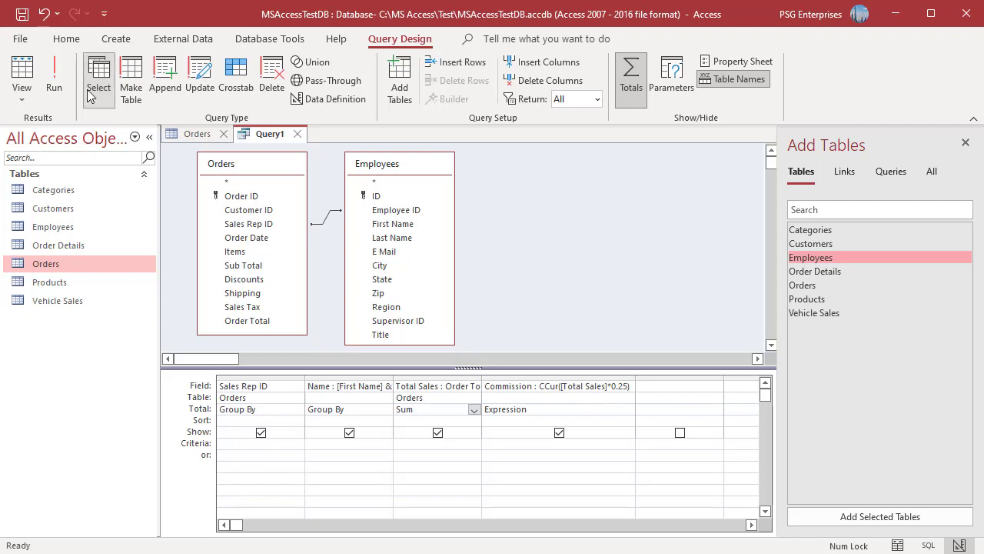
Step: Run the query to view total sales and commission for the five reps
click(61, 83)
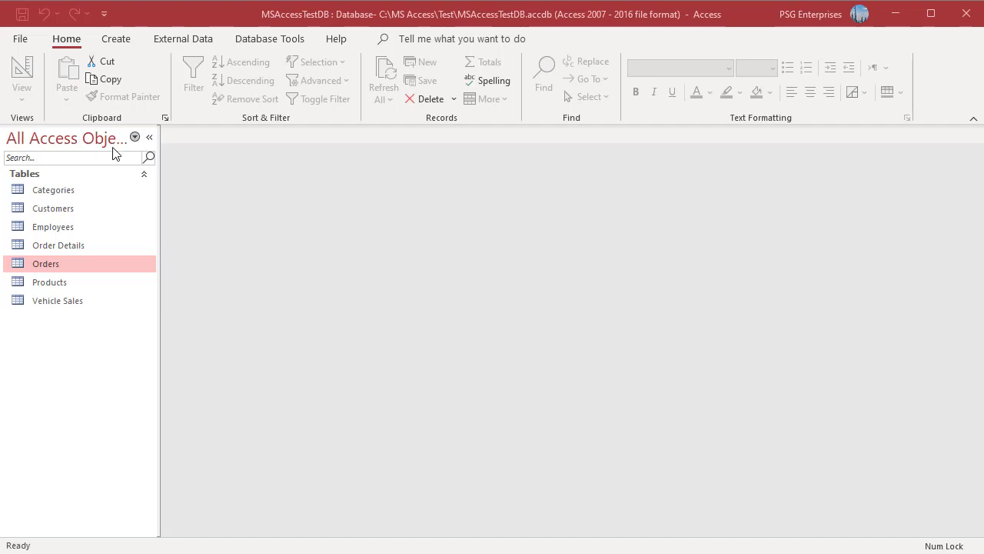
Step: Create a design-view query on Order Details with Order ID, Category ID, Price and Quantity
click(118, 42)
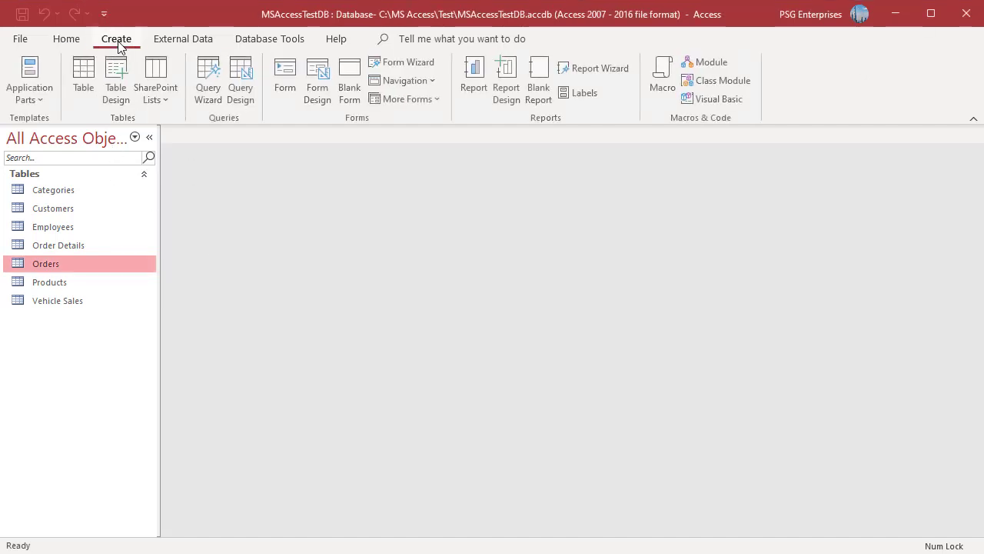
click(240, 90)
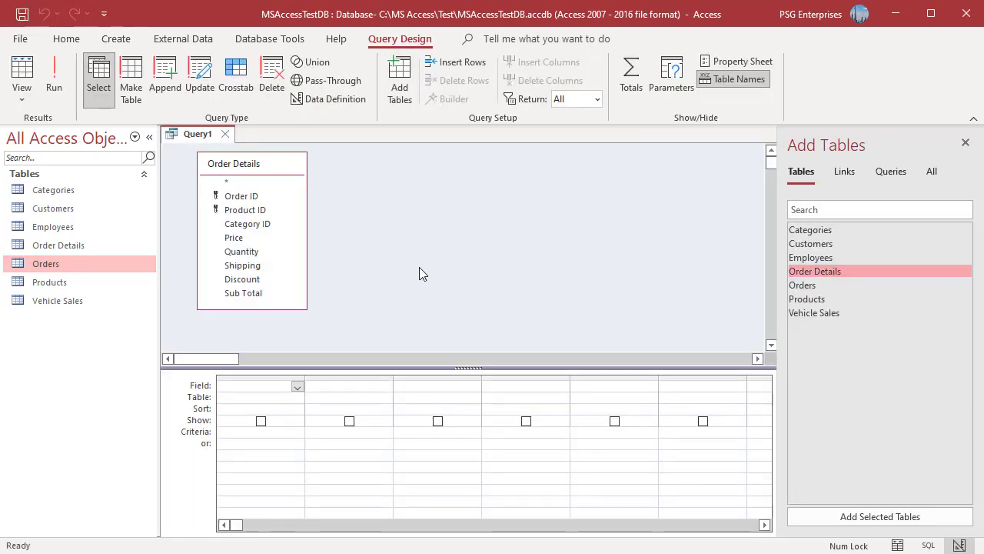
double_click(246, 198)
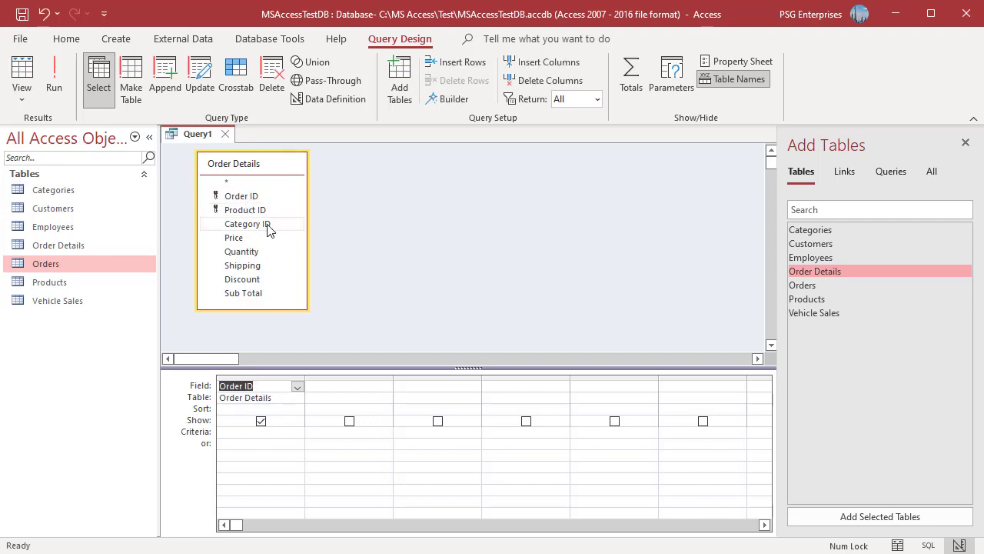
double_click(268, 227)
double_click(250, 239)
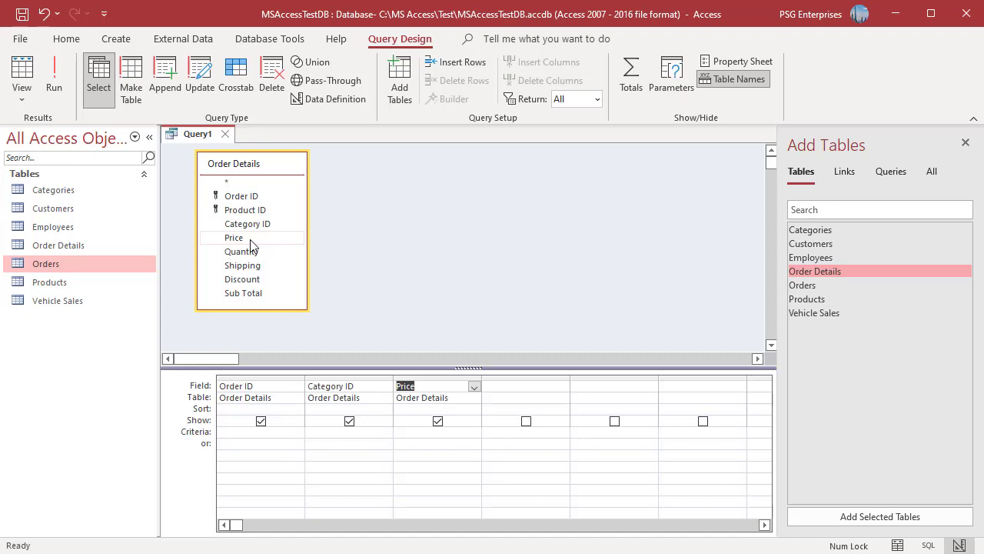
click(254, 253)
double_click(255, 254)
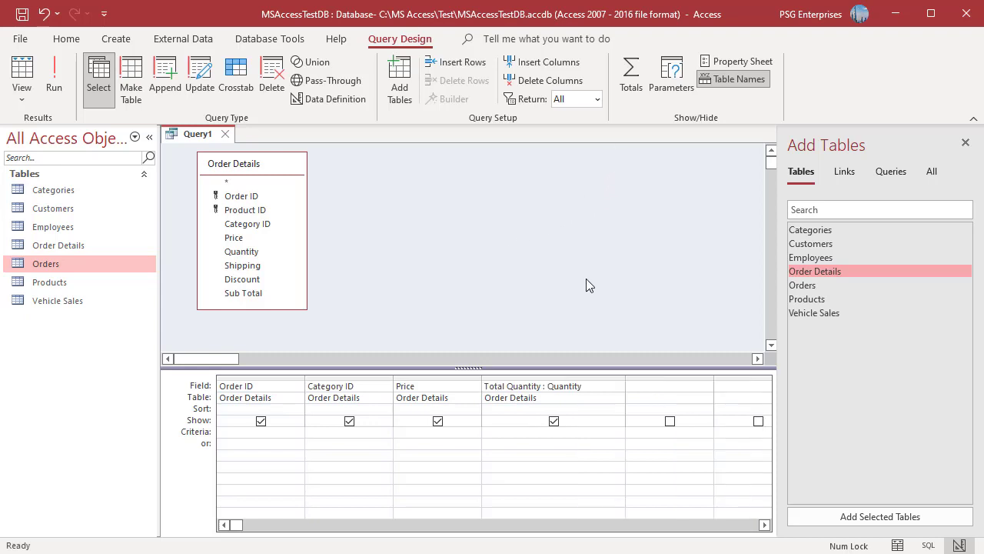
Step: Turn on Totals and set the Total Quantity column's Total to Sum
click(631, 90)
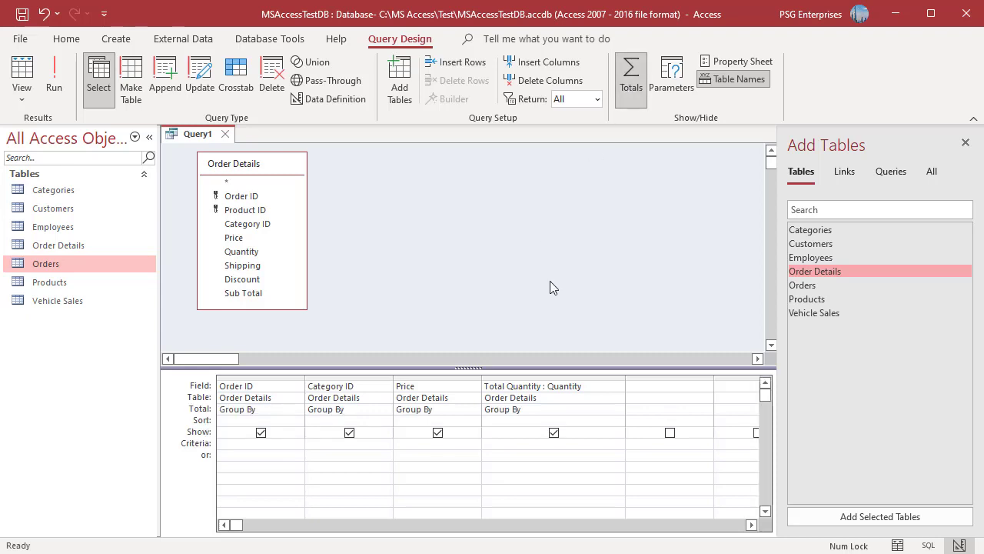
click(588, 410)
click(619, 411)
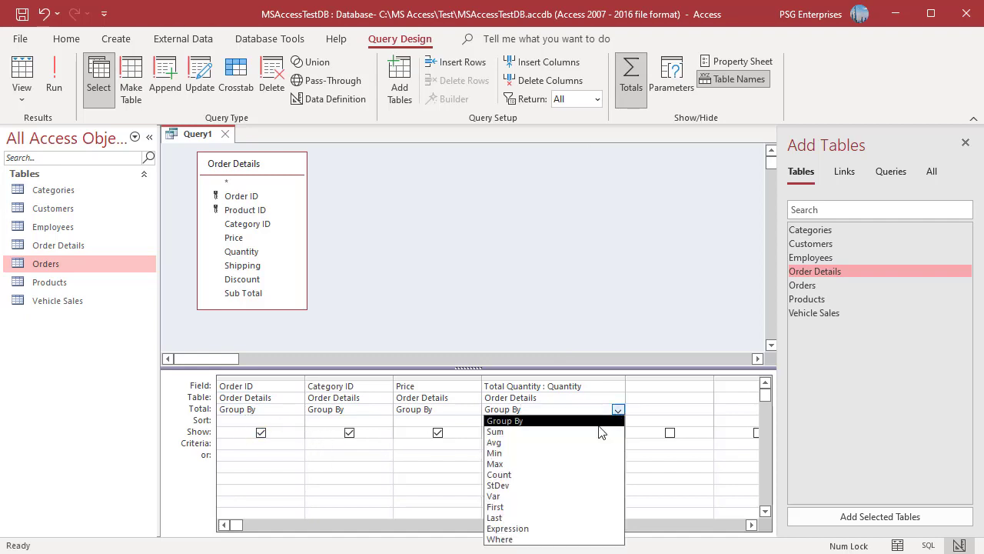
click(494, 433)
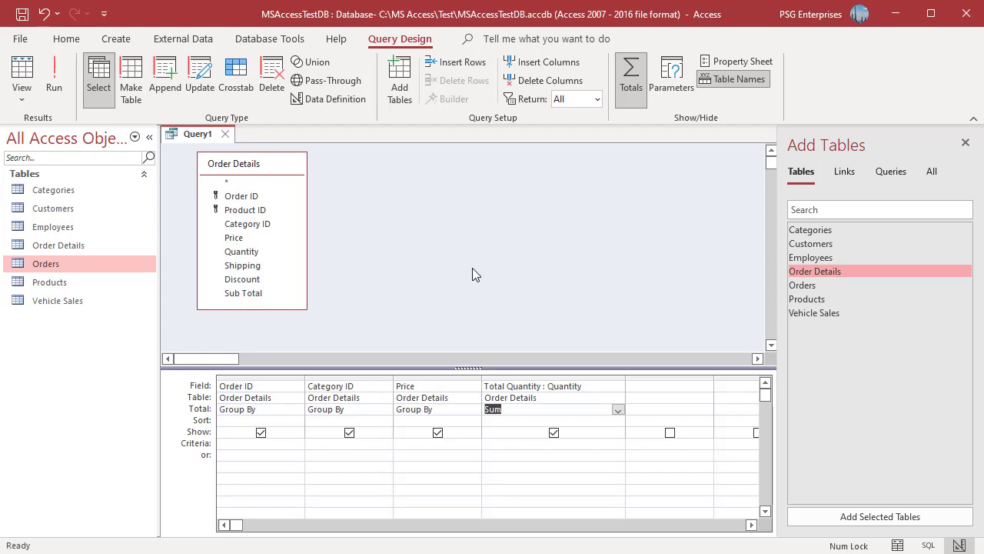
Step: Give Category ID criterion 1 and Price criterion >50, both with Total set to Where
click(472, 275)
click(380, 447)
text(1)
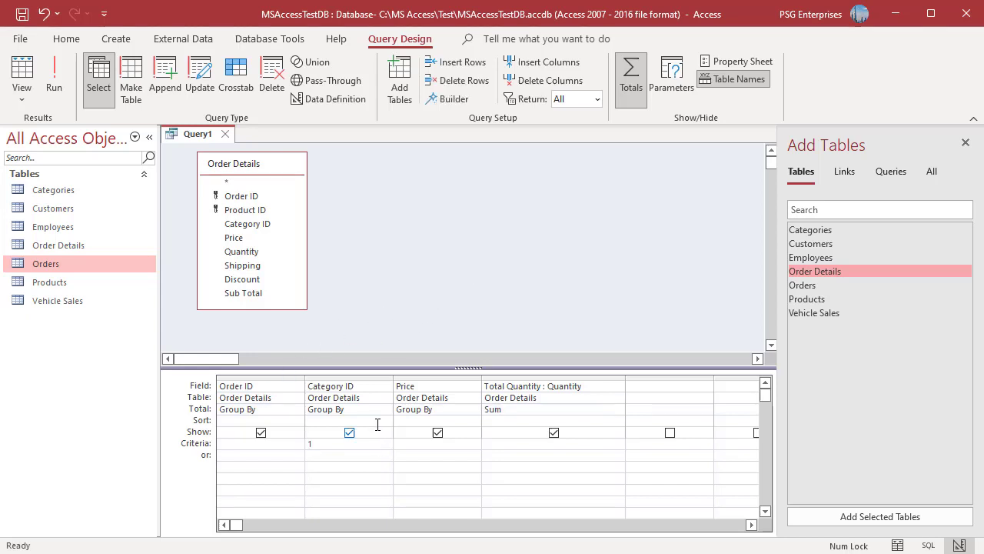
click(385, 409)
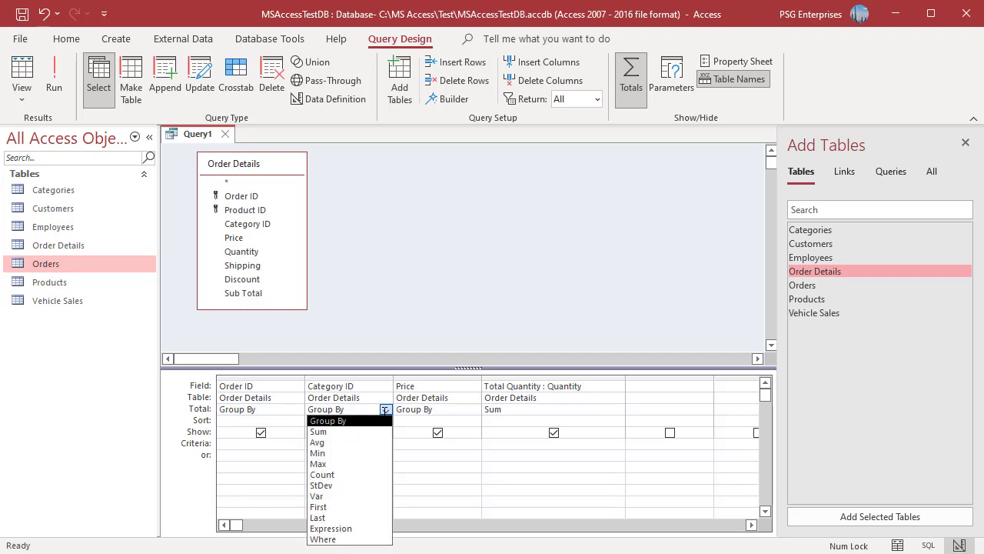
click(339, 539)
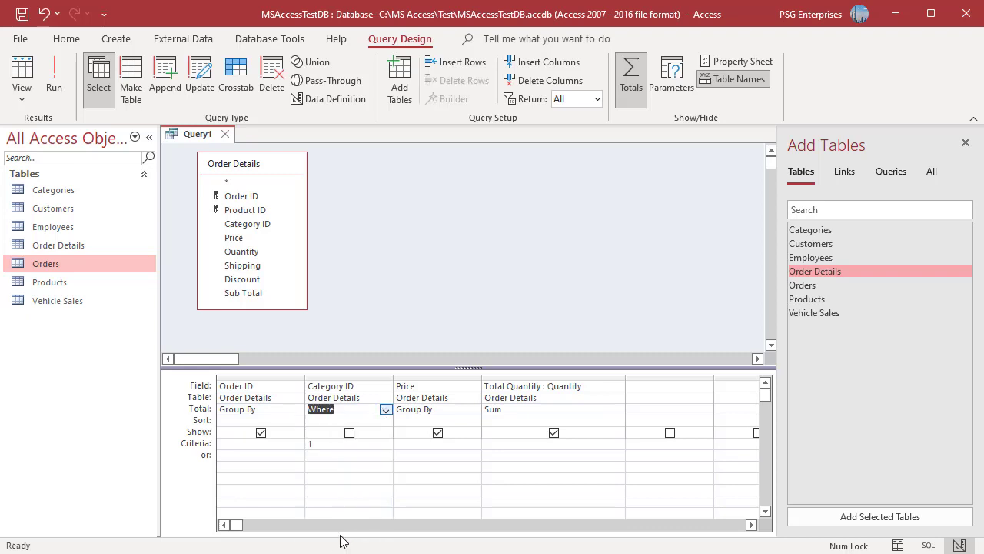
click(409, 445)
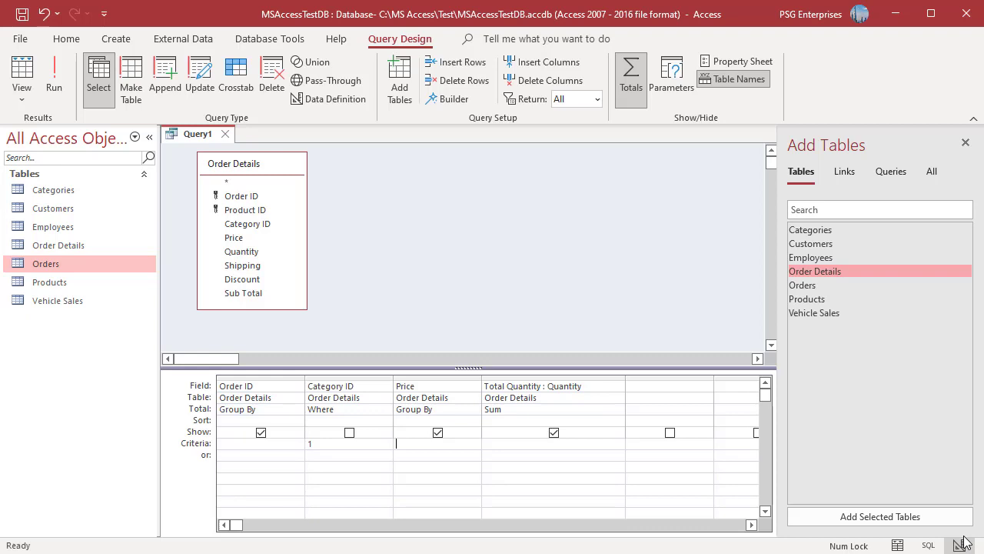
text(>50)
click(475, 409)
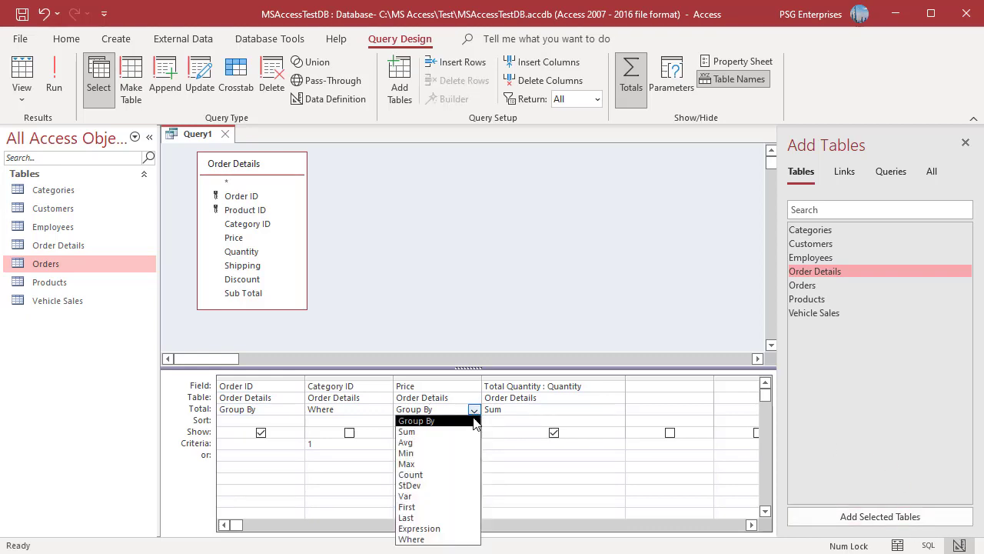
click(415, 539)
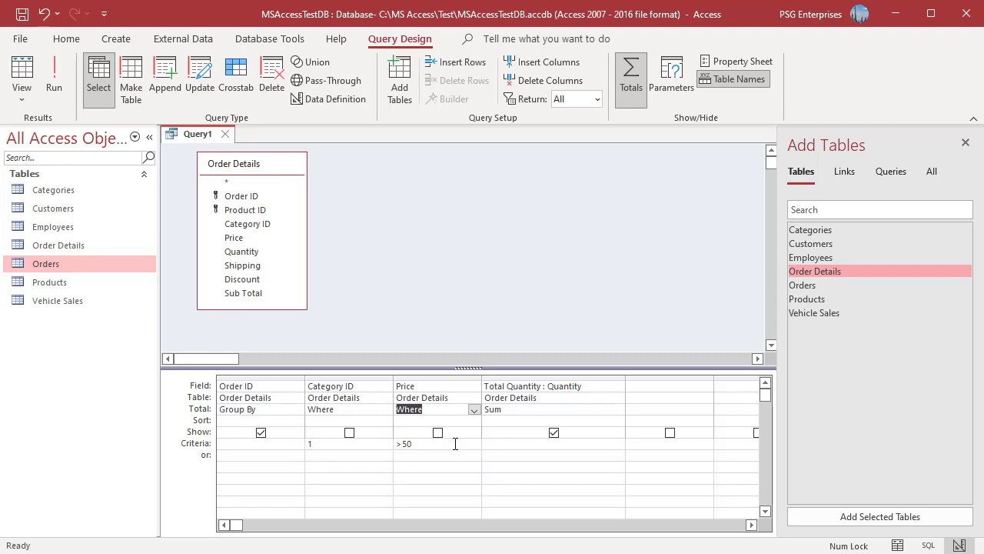
Step: Clear Category ID's Show box after the Where error and rerun, returning 156 order totals
click(350, 434)
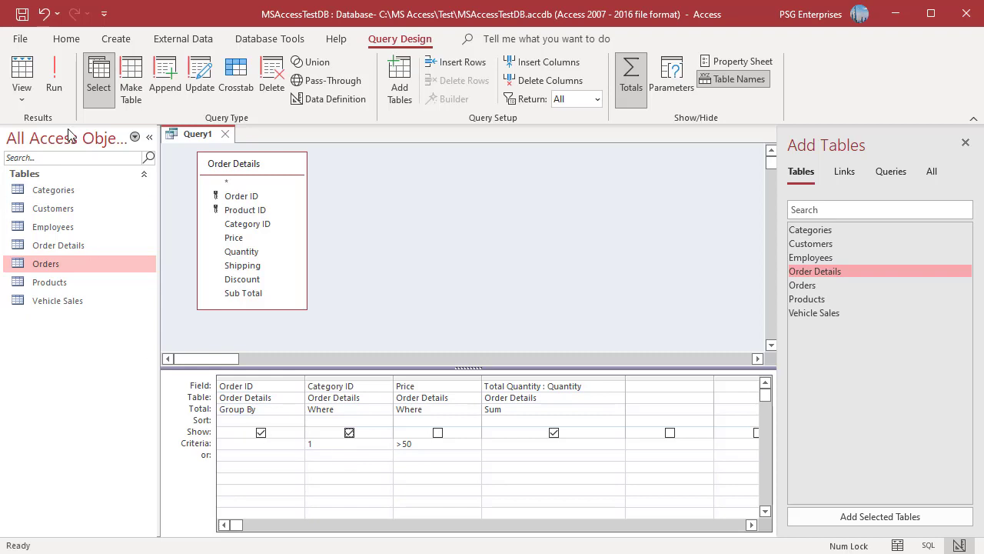
click(54, 100)
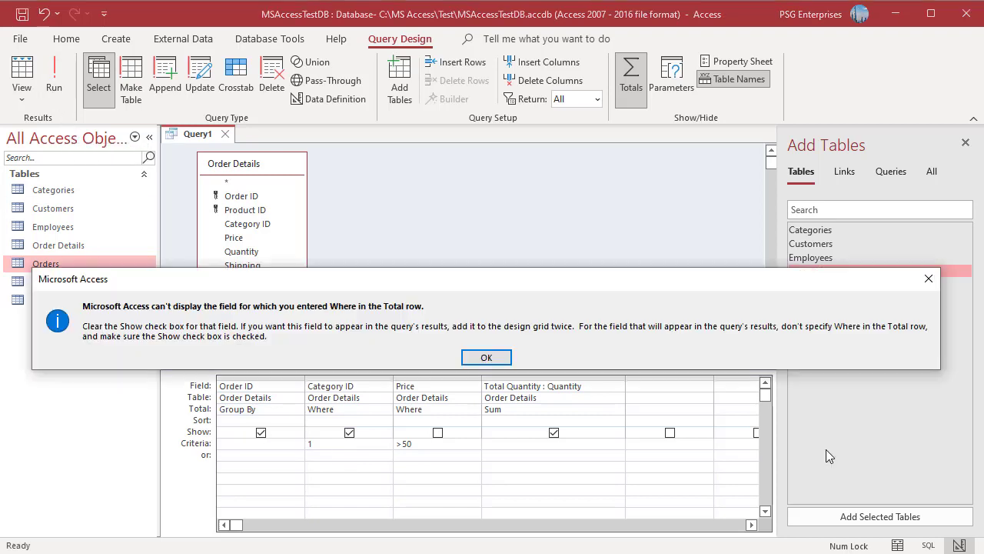
click(487, 359)
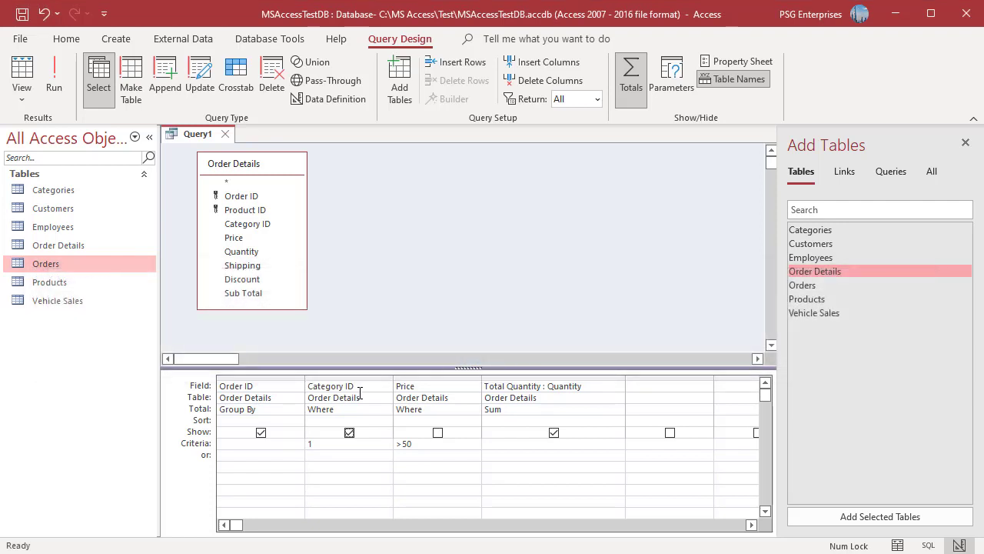
click(349, 433)
click(57, 94)
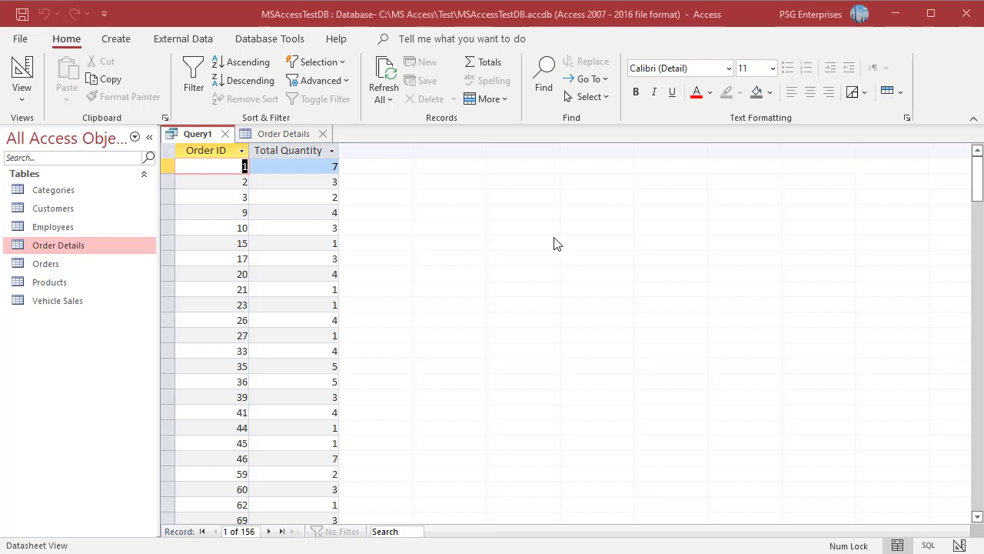
Step: Look over the Order Details table's 3275 records, then return Query1 to Design view
click(293, 136)
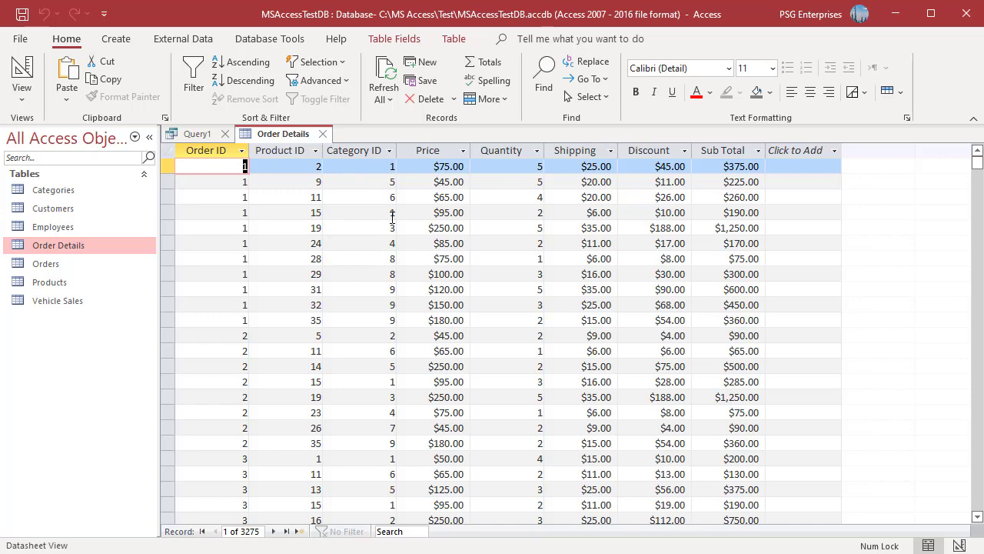
click(197, 133)
click(959, 545)
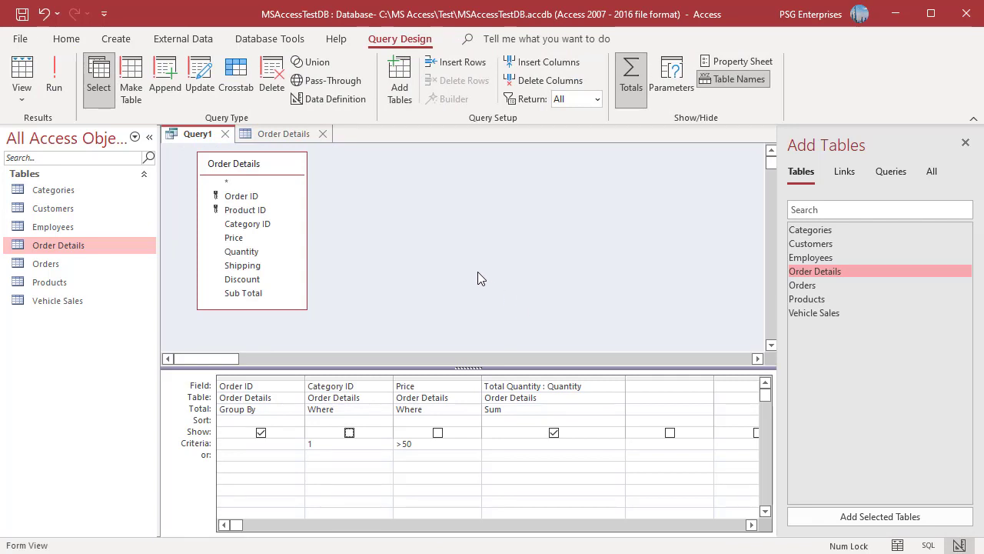
Step: Add a >5 criterion on Total Quantity and run the query, leaving orders 1, 46 and 162
click(504, 461)
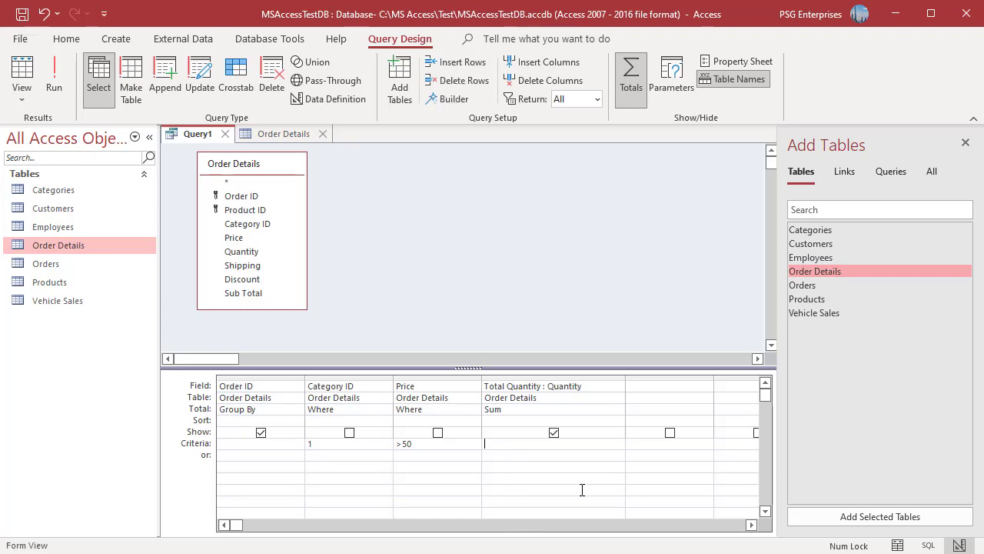
text(>5)
click(54, 88)
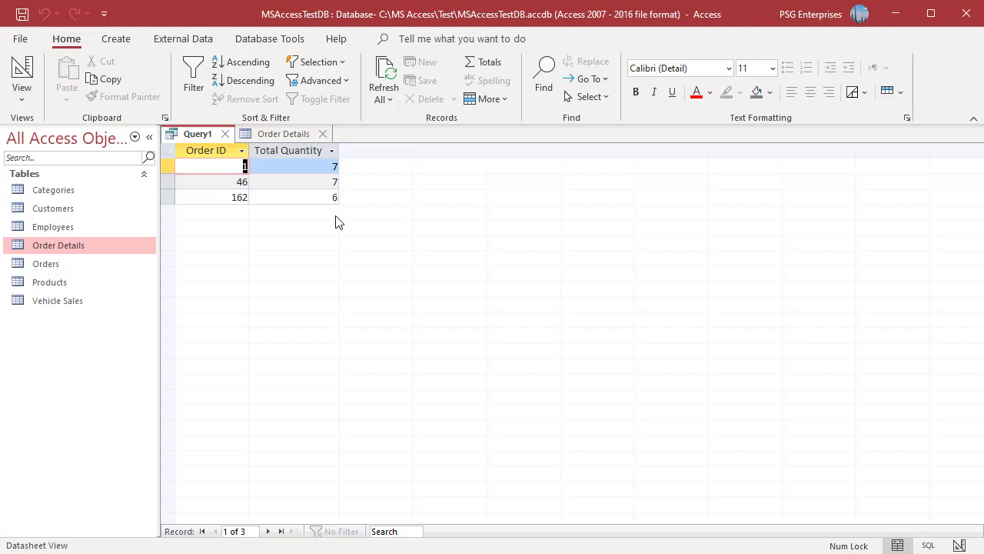
Step: Apply a Where criterion of >3 on Quantity, run for 67 orders, and compare with Order Details
click(960, 545)
text(>3)
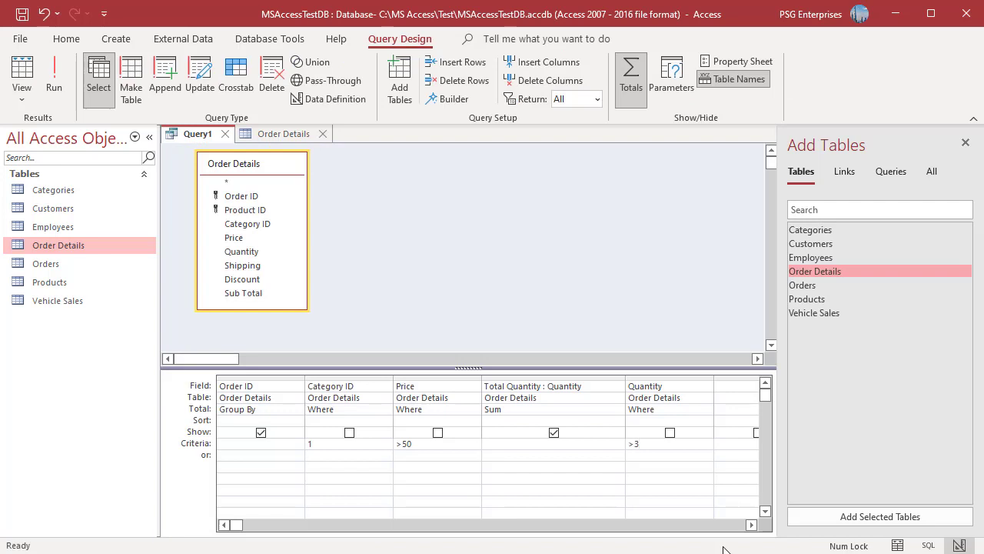
click(52, 90)
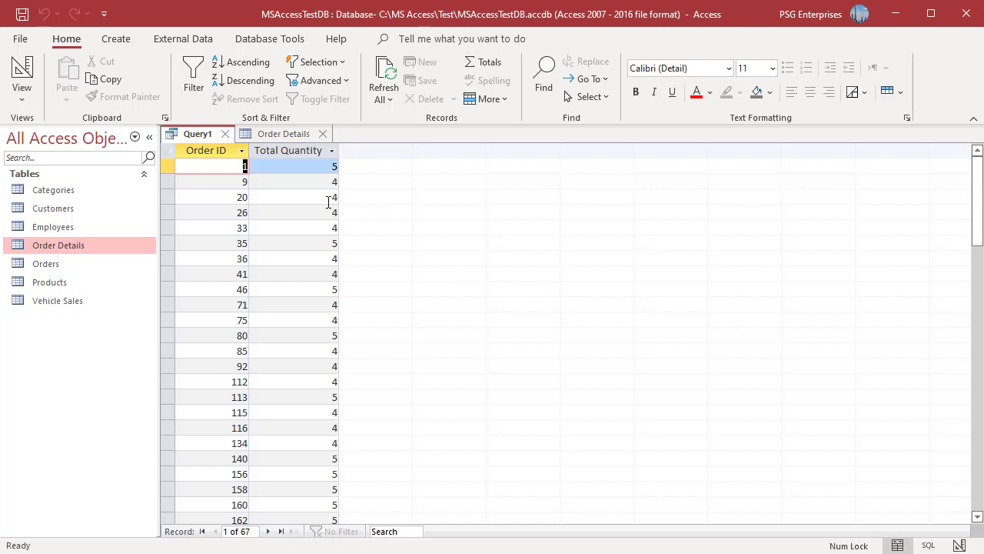
click(290, 135)
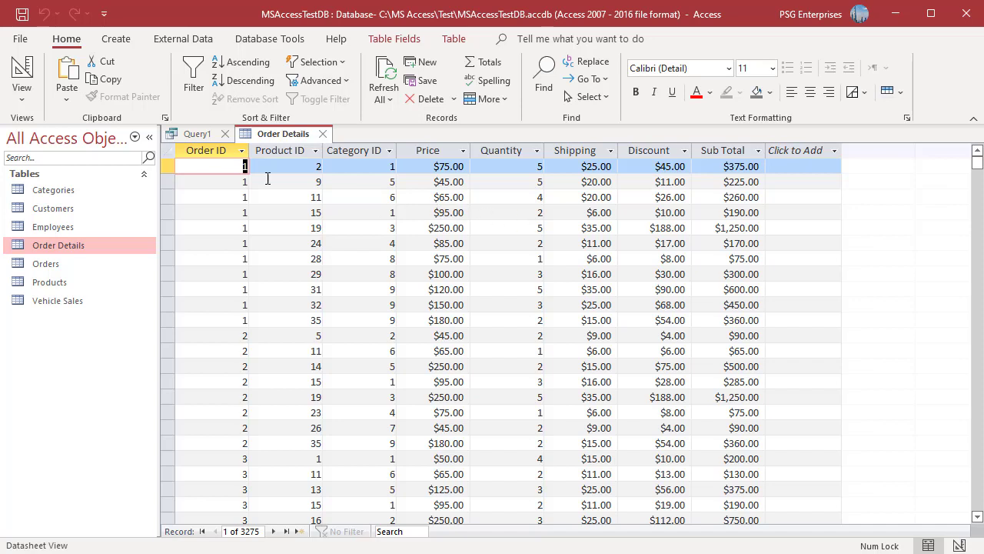
click(201, 137)
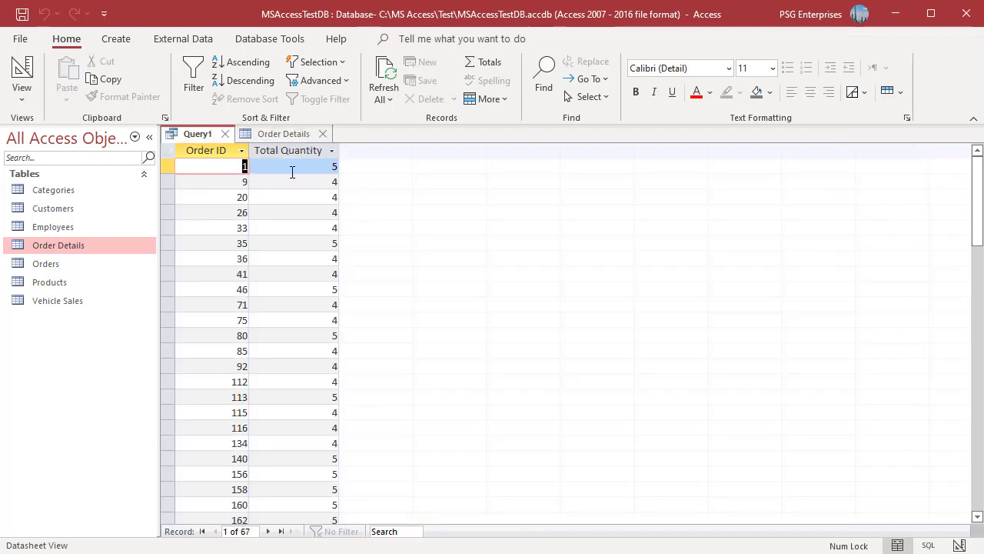